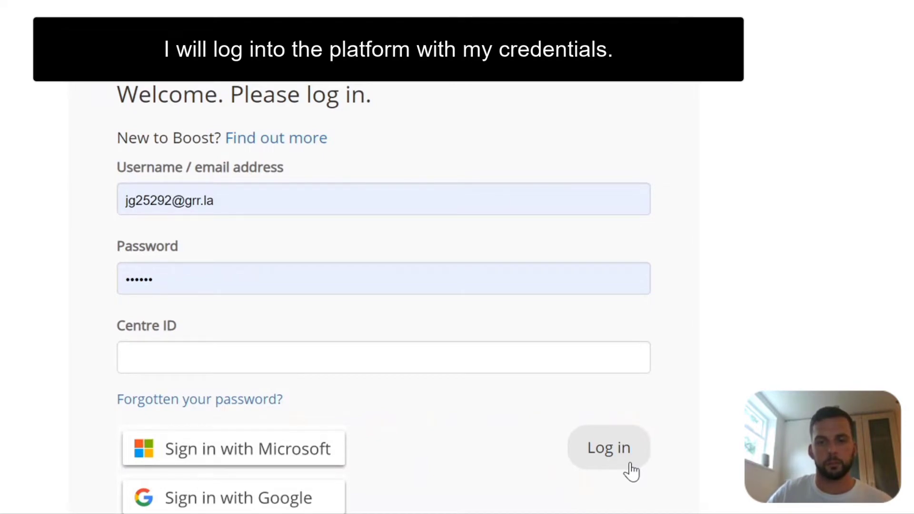
Log in to Boost with the account credentials already filled in and open the list of courses.
click(632, 469)
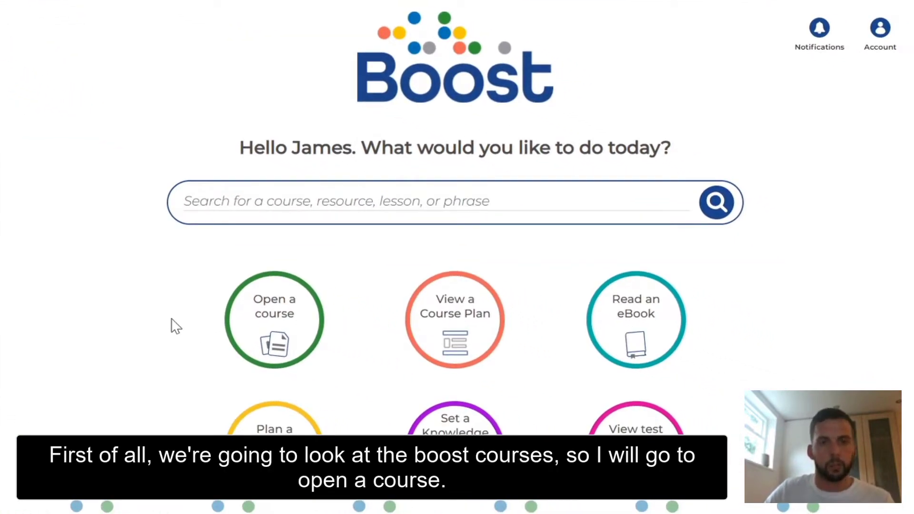
click(288, 342)
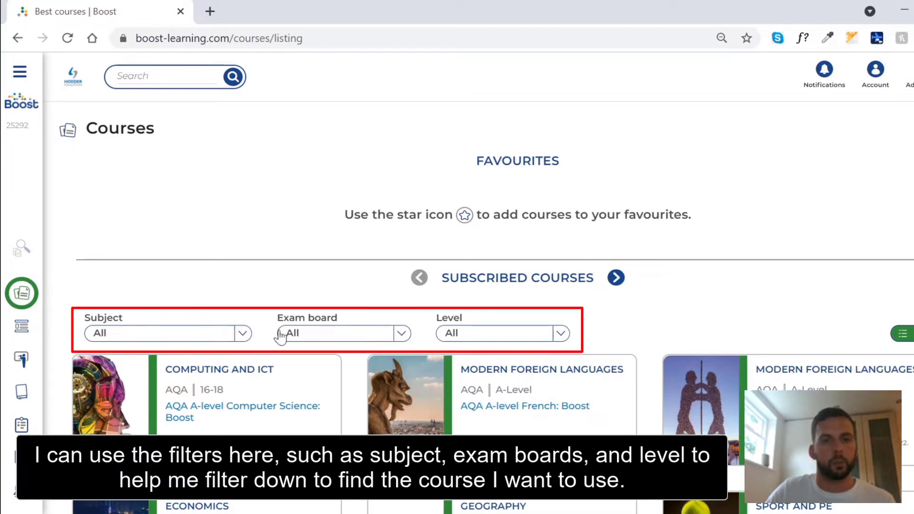
Filter the subscribed courses by the Geography subject.
click(241, 335)
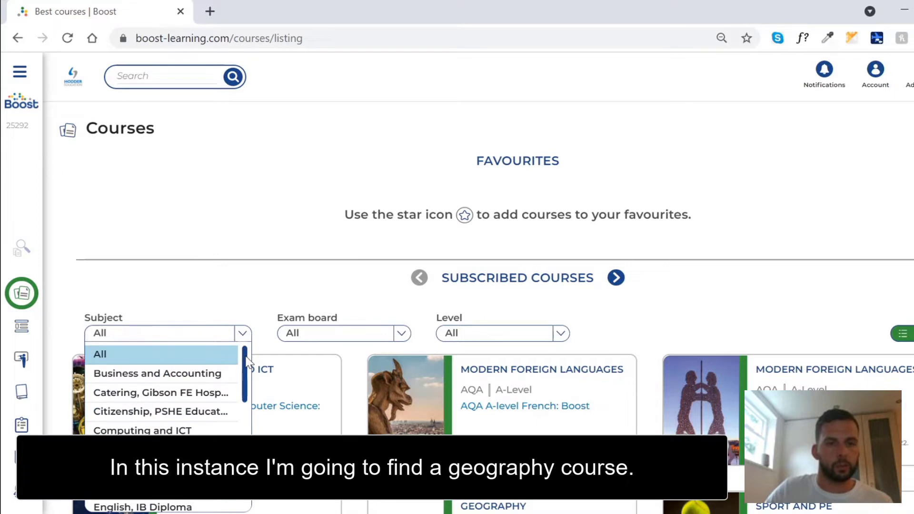
scroll(247, 379, down, 1)
scroll(246, 396, down, 1)
click(189, 453)
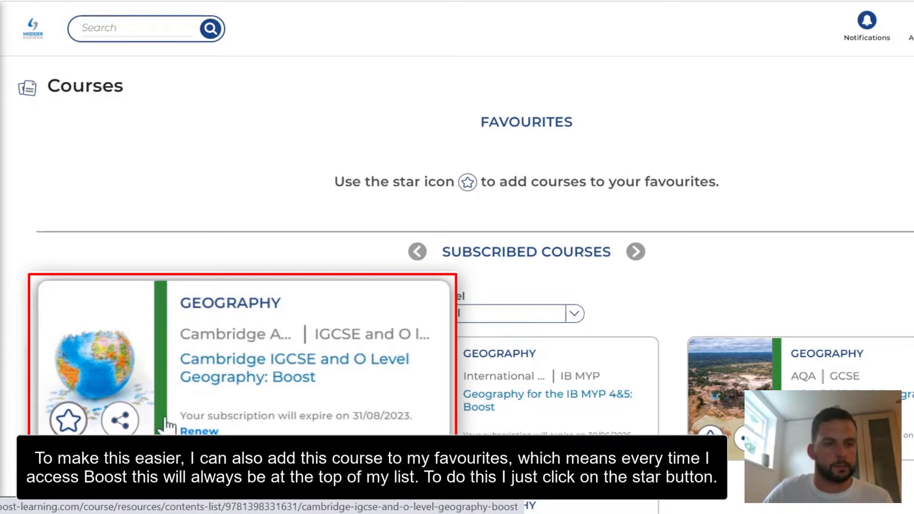
Add the Cambridge IGCSE and O Level Geography course to favourites and open its 1.2 Migration topic.
click(68, 421)
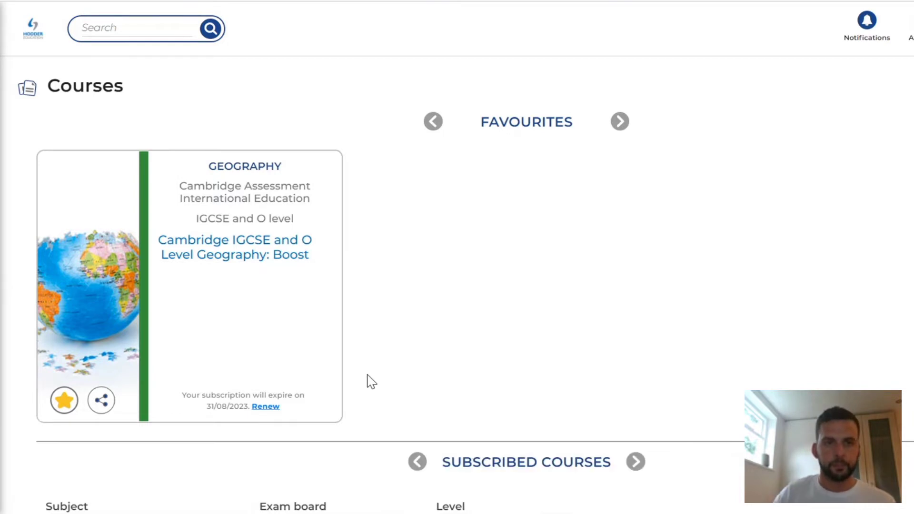
click(241, 181)
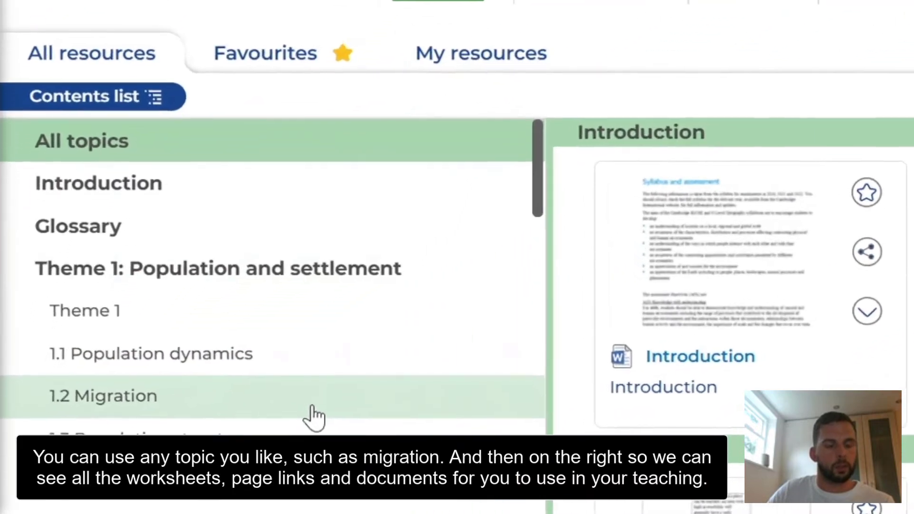
click(145, 415)
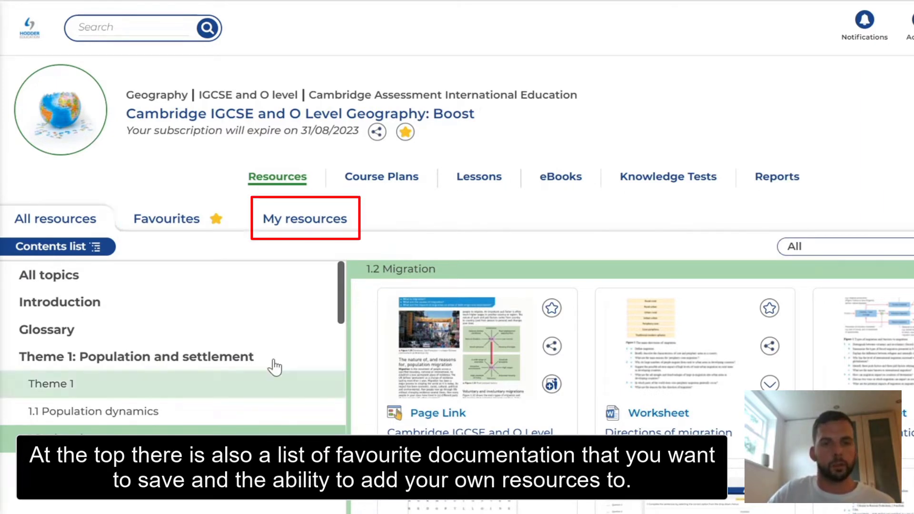
Look at the course's My resources section and preview the Directions of migration worksheet from the 1.2 Migration topic.
click(325, 227)
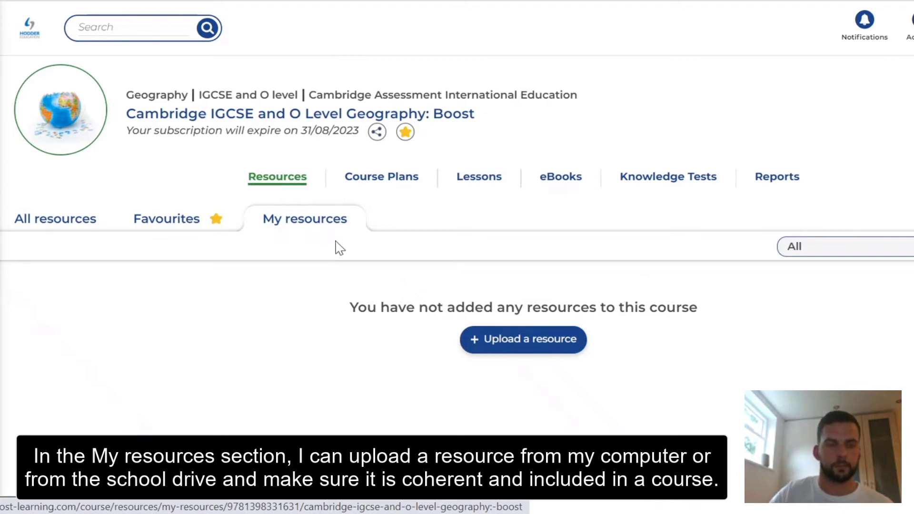
click(88, 224)
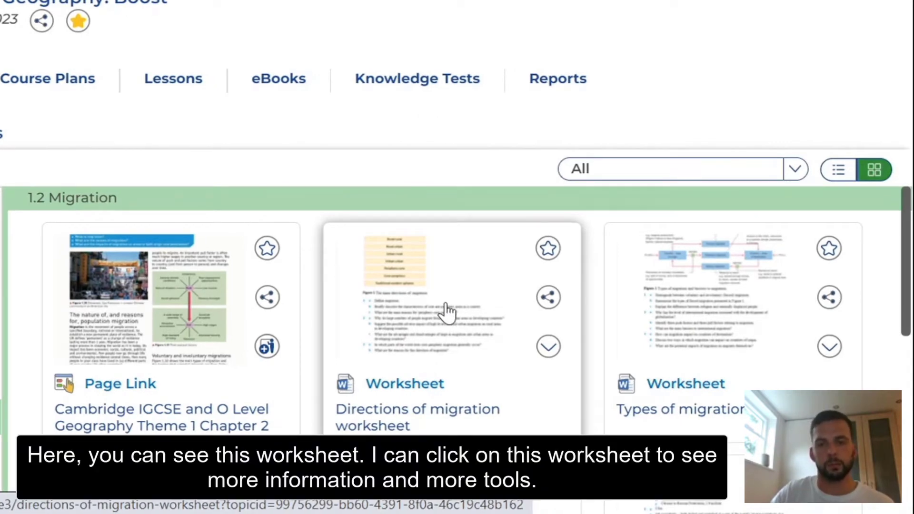
click(447, 312)
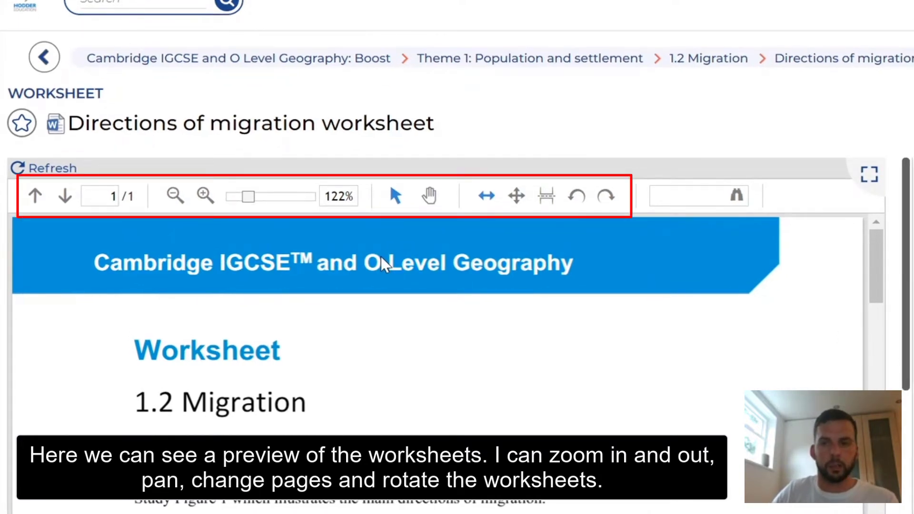
scroll(898, 378, down, 5)
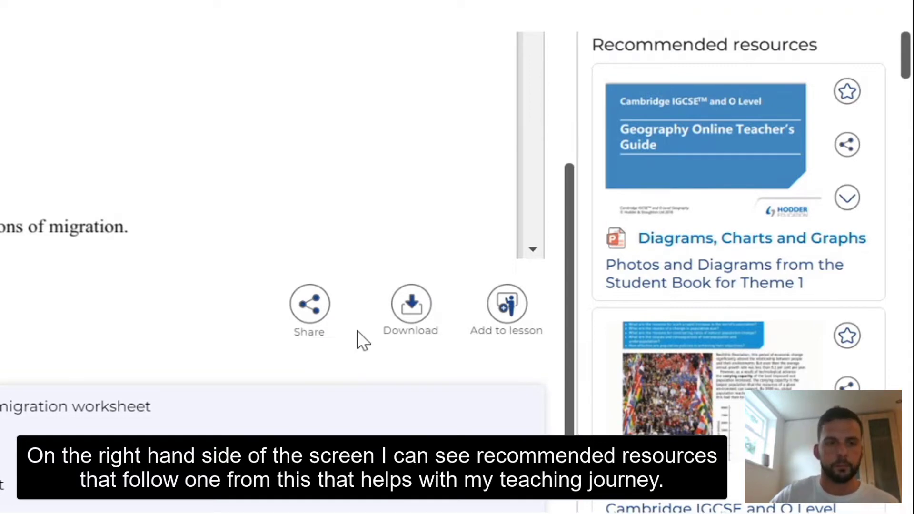
click(46, 77)
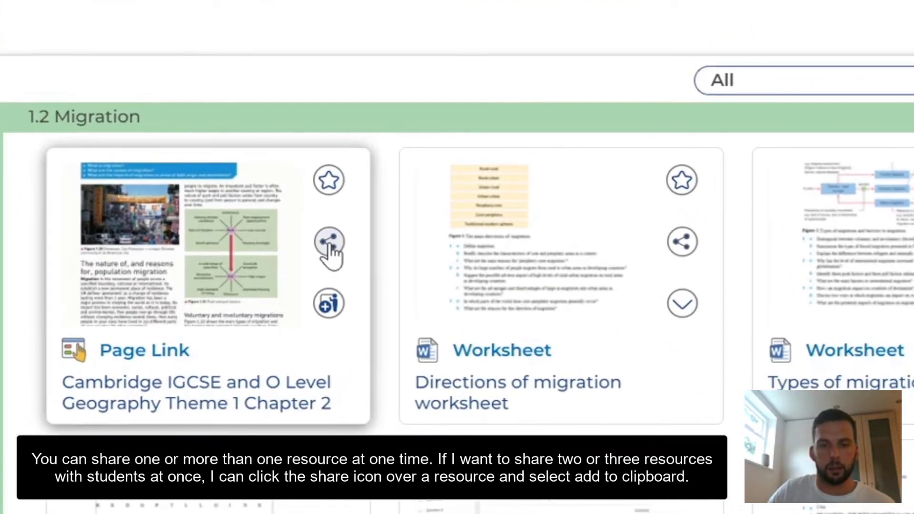
Add the Theme 1 Chapter 2 page link, the Directions of migration worksheet and the Types of migration worksheet to the clipboard.
click(330, 243)
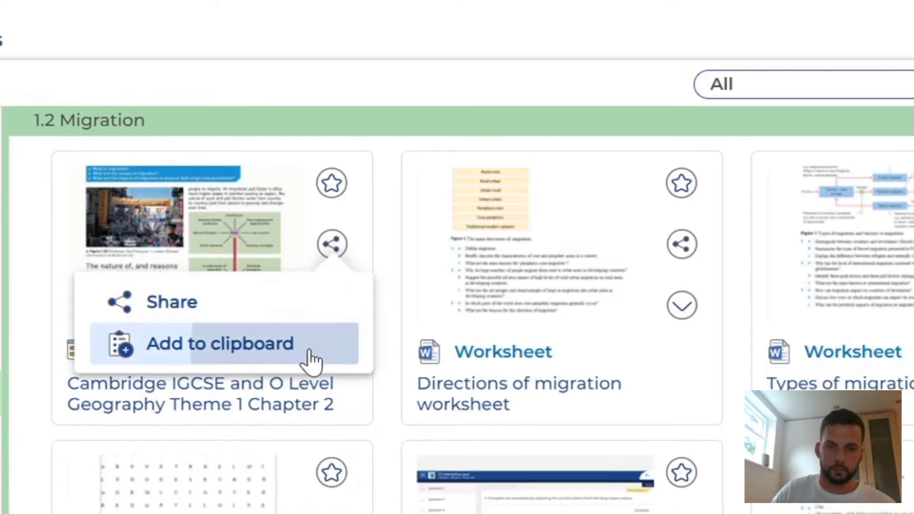
click(309, 358)
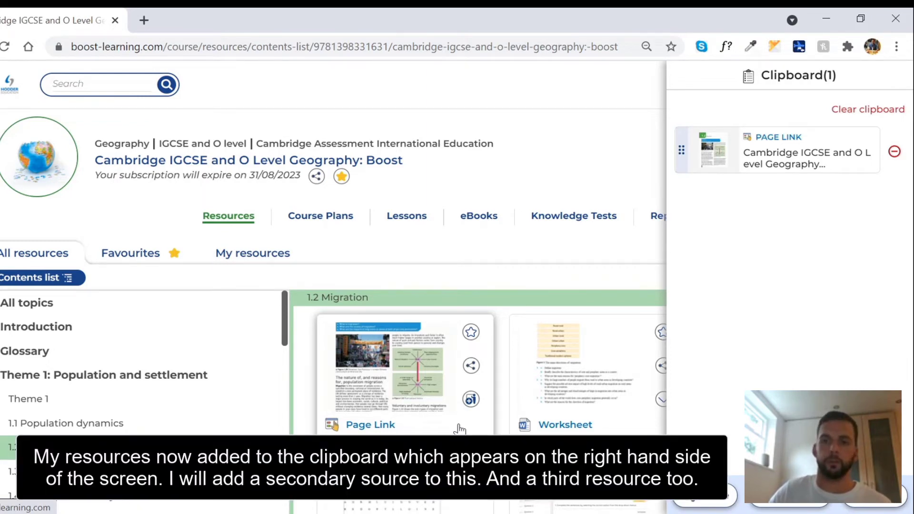
click(870, 503)
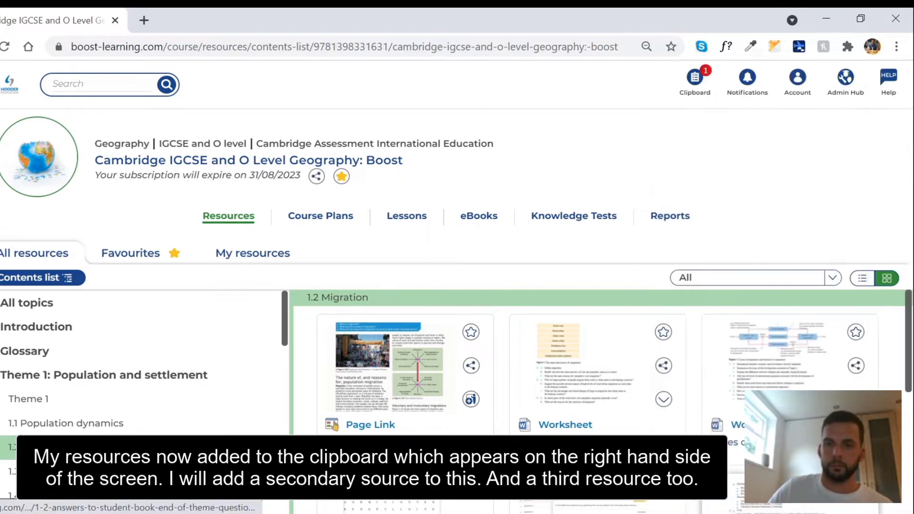
click(663, 366)
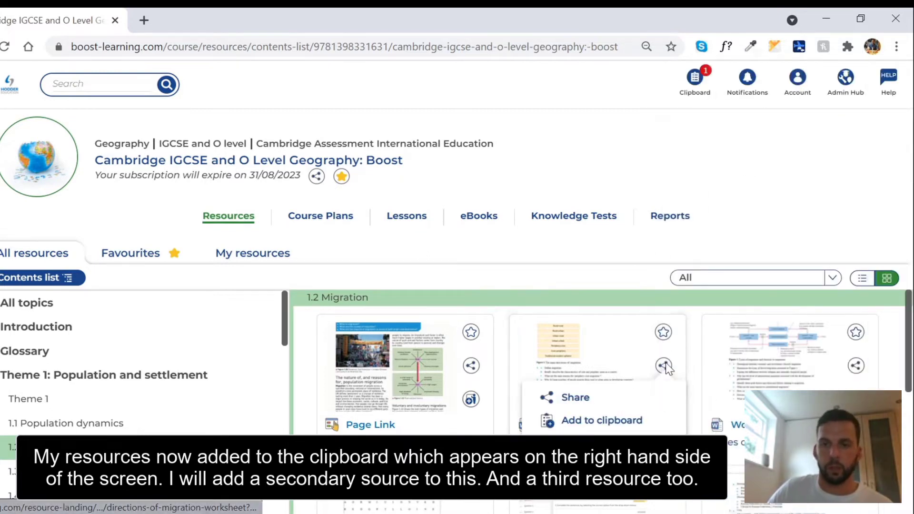
click(627, 421)
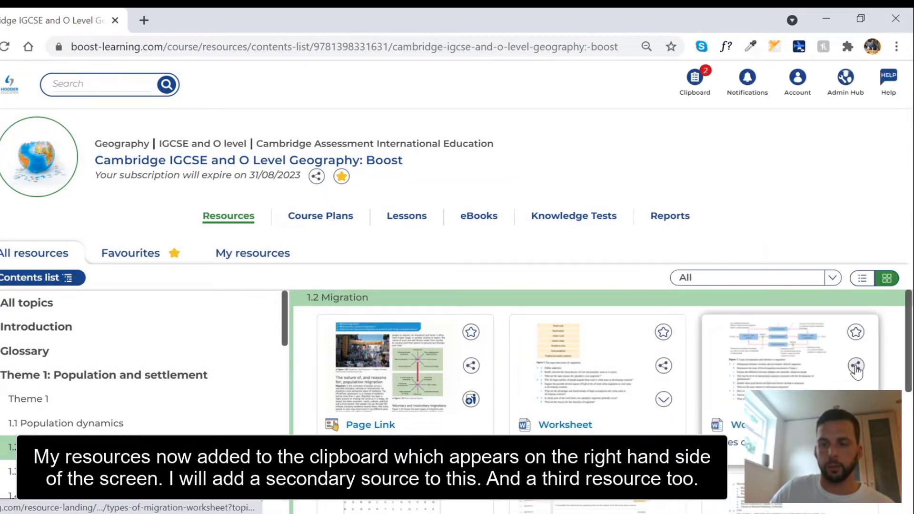
click(855, 367)
click(724, 421)
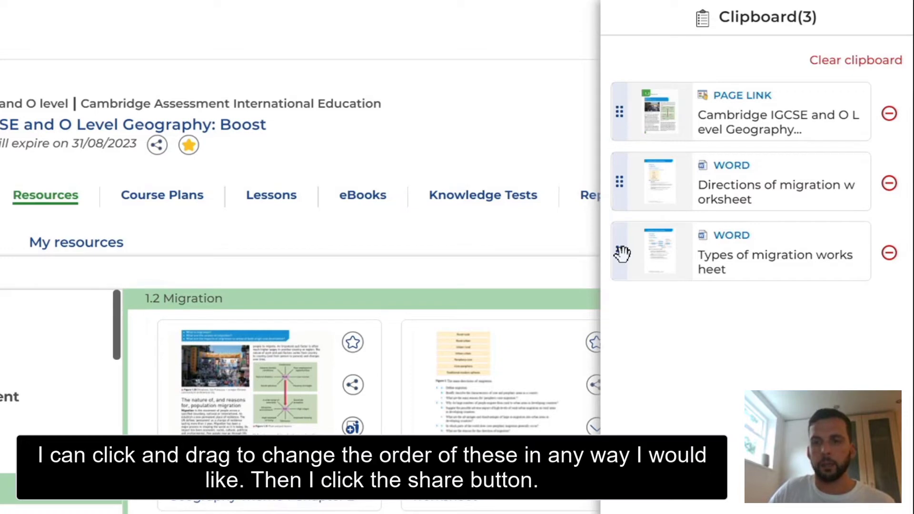
Move the Types of migration worksheet above the Directions of migration worksheet in the clipboard and start sharing the items within Boost.
drag(622, 254, 619, 172)
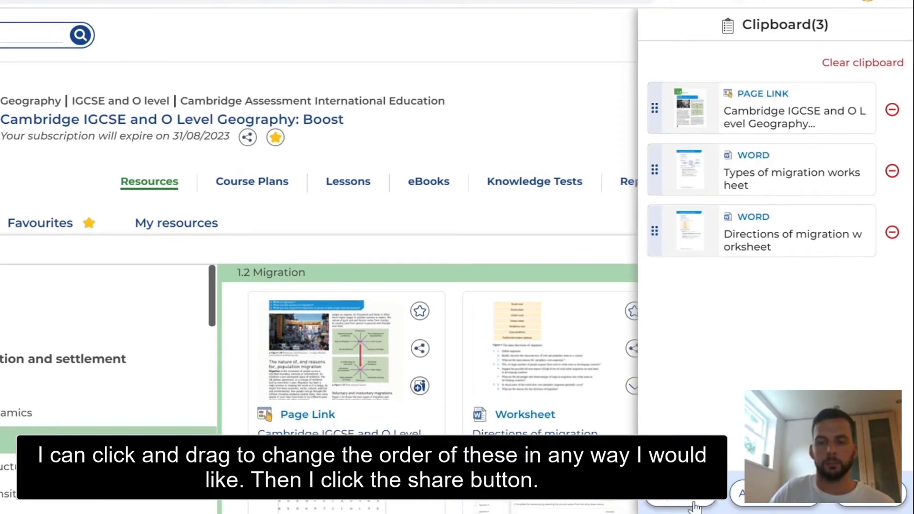
click(695, 506)
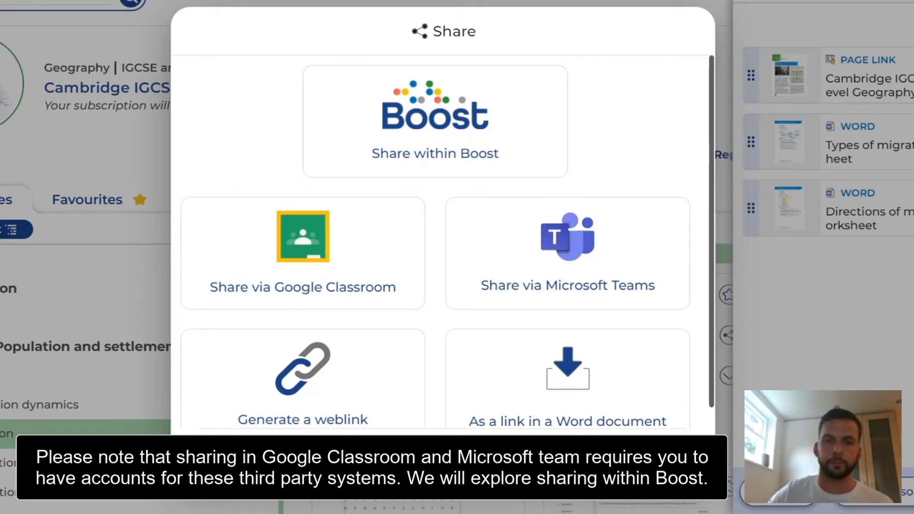
click(467, 152)
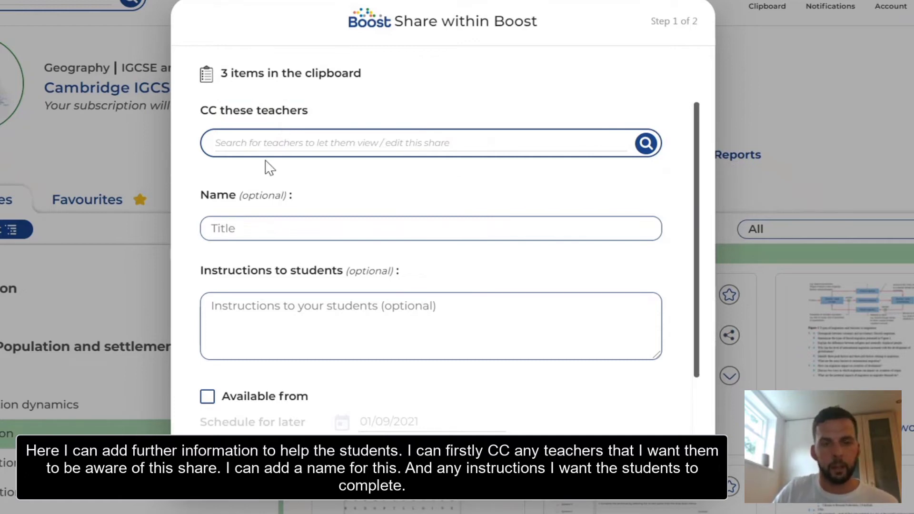
Name the share "Homework" and add the student instructions "Please complete this work".
click(270, 229)
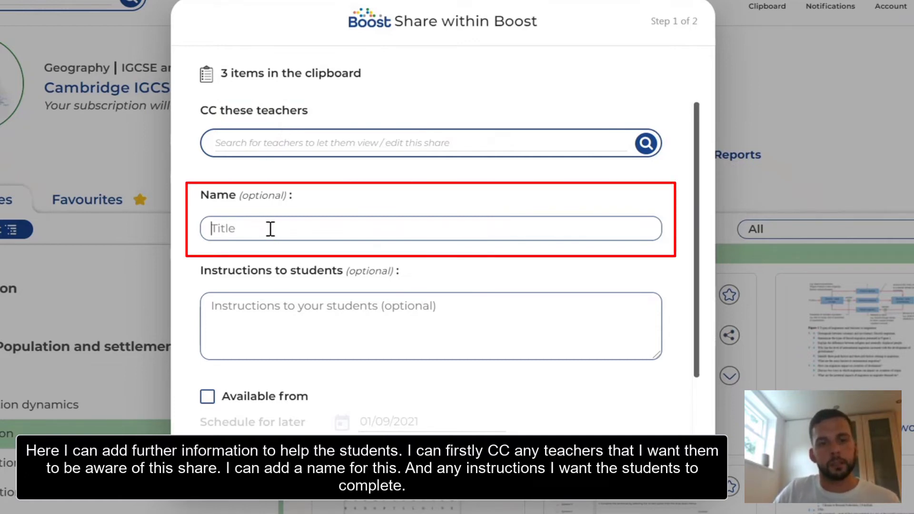
text(Hom)
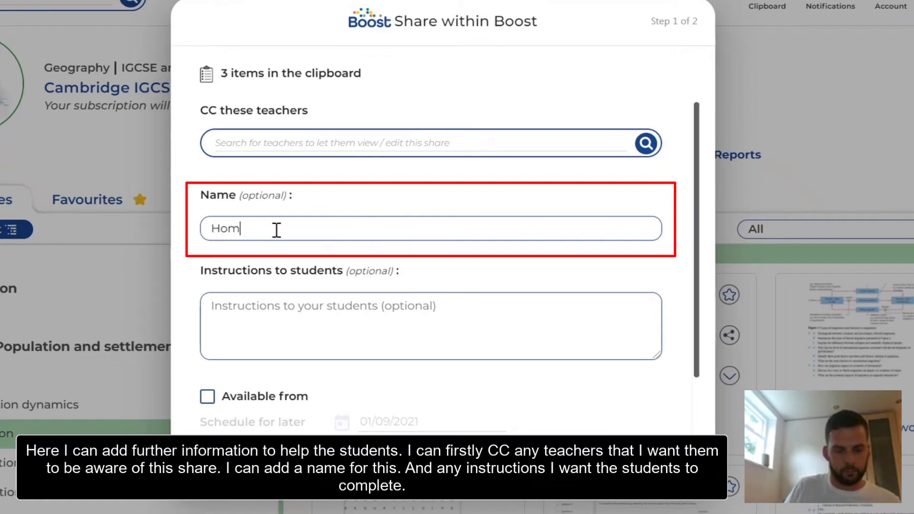
text(ework)
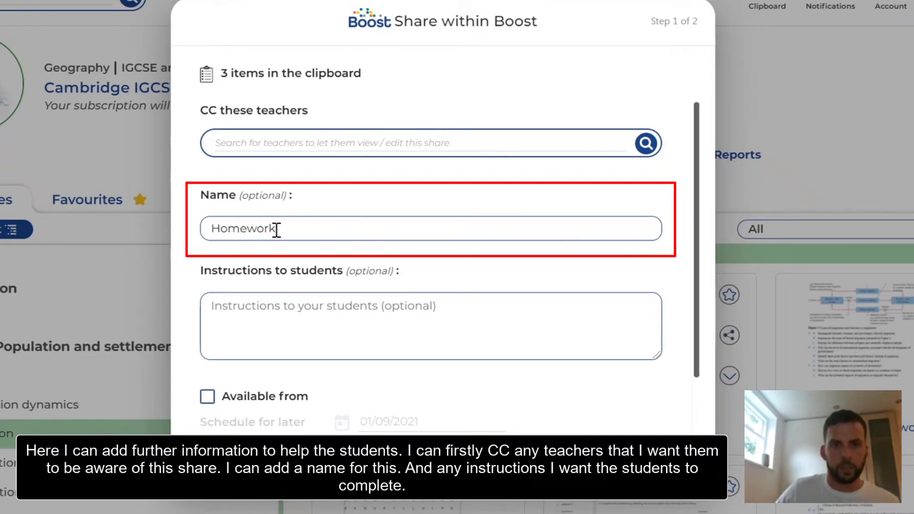
click(334, 330)
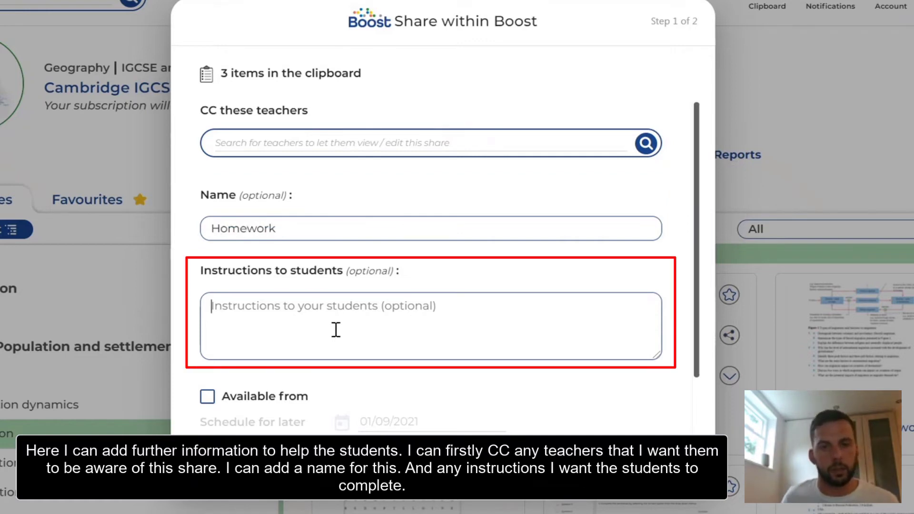
text(P)
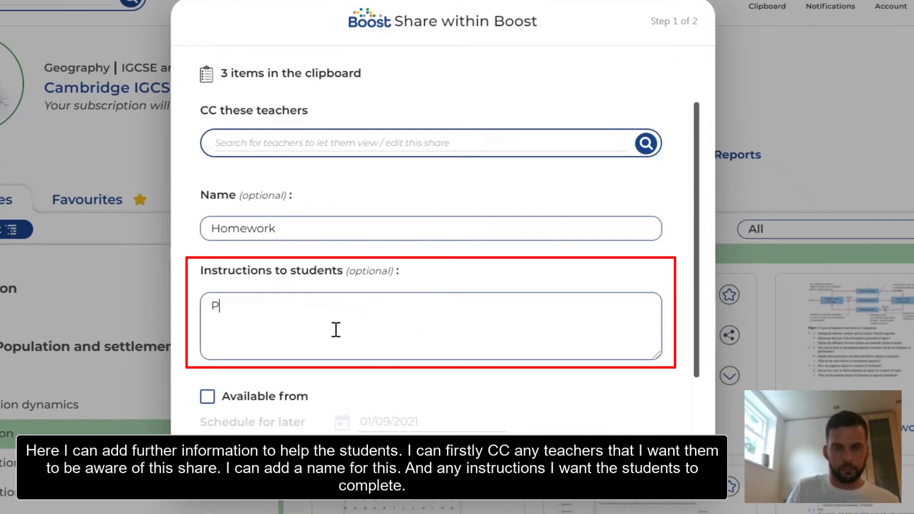
text(lease complete this work)
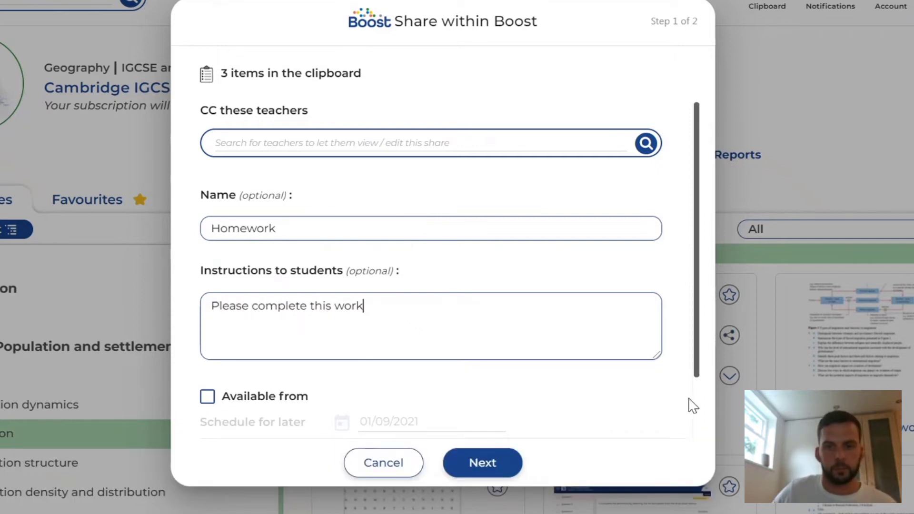
Try scheduling the share with the Available from option, and switch that option off again.
drag(697, 370, 702, 441)
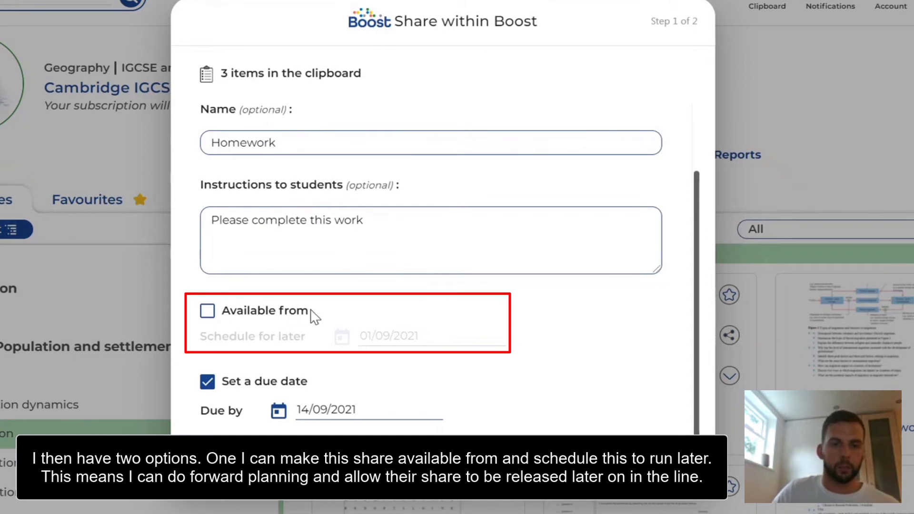
click(275, 312)
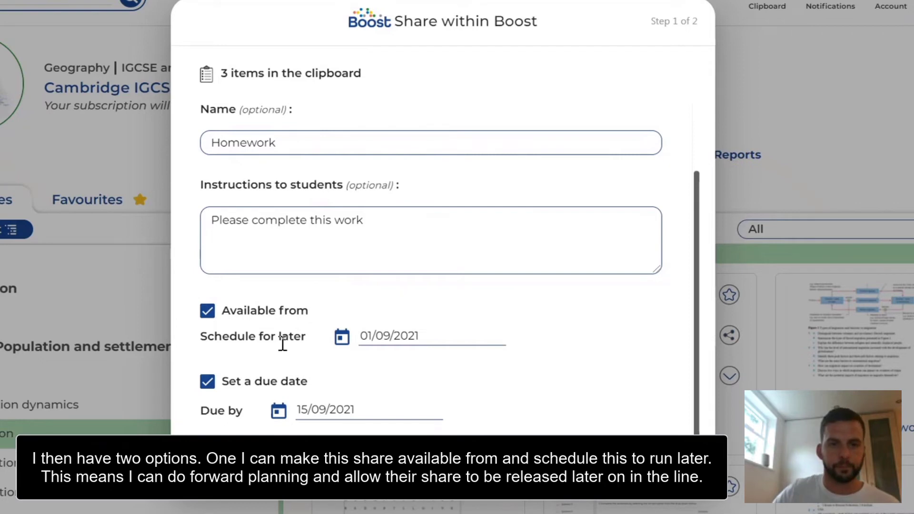
click(207, 311)
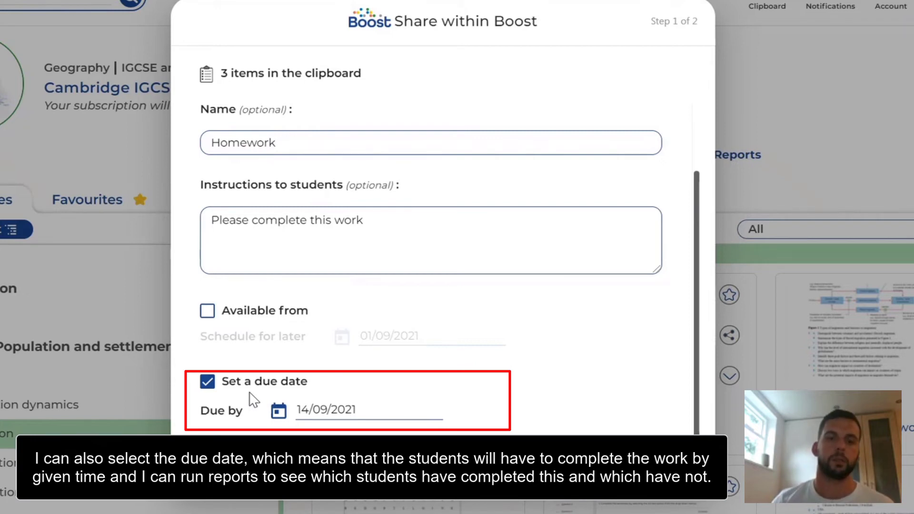
Filter the recipients by the student's first name, select that student and share the clipboard resources despite the earlier share.
click(503, 459)
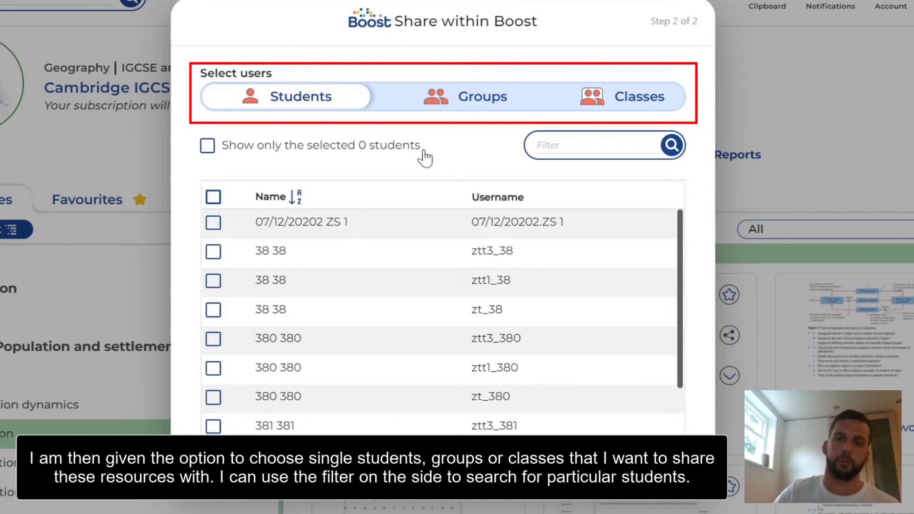
click(608, 141)
text(james)
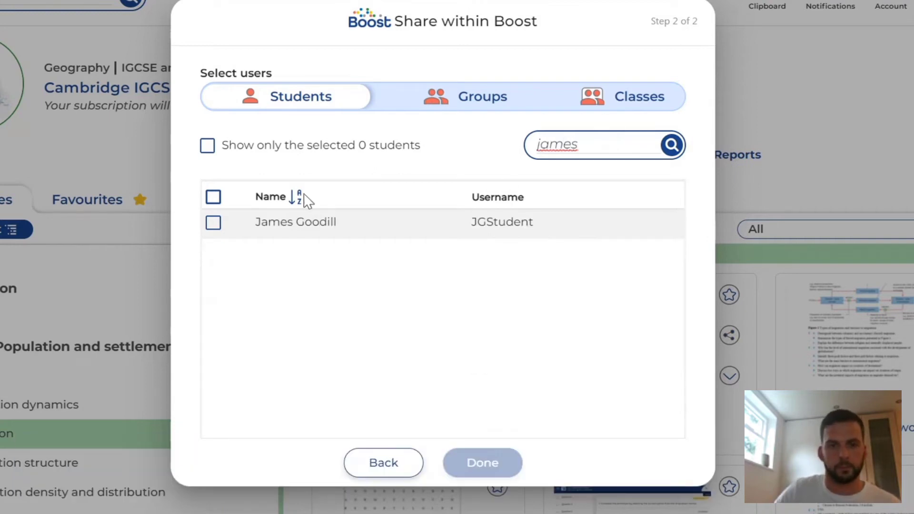
click(213, 223)
click(462, 463)
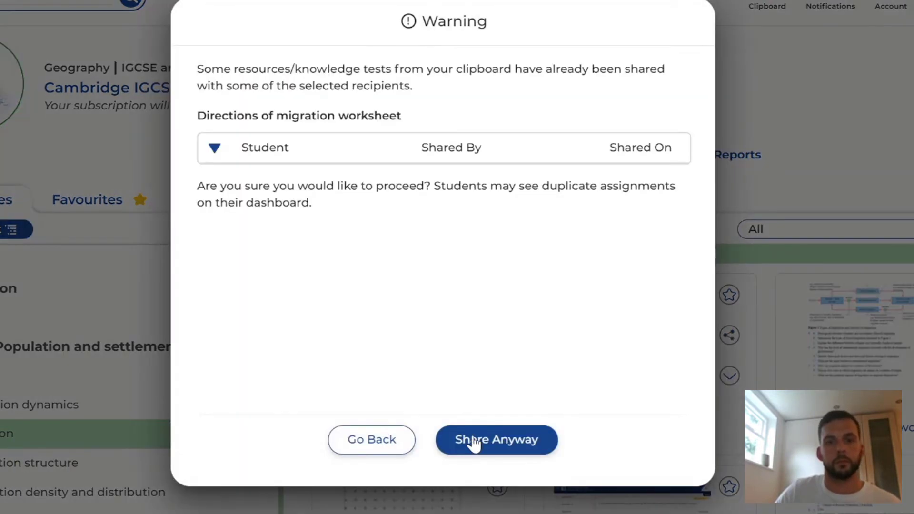
click(472, 442)
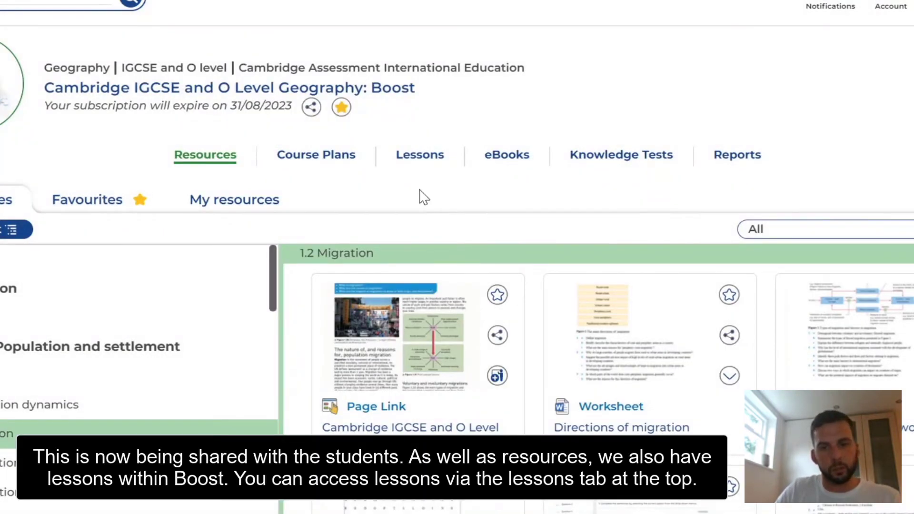
Create a lesson folder named "Geography lessons" in the Cambridge IGCSE and O Level Geography course.
click(418, 164)
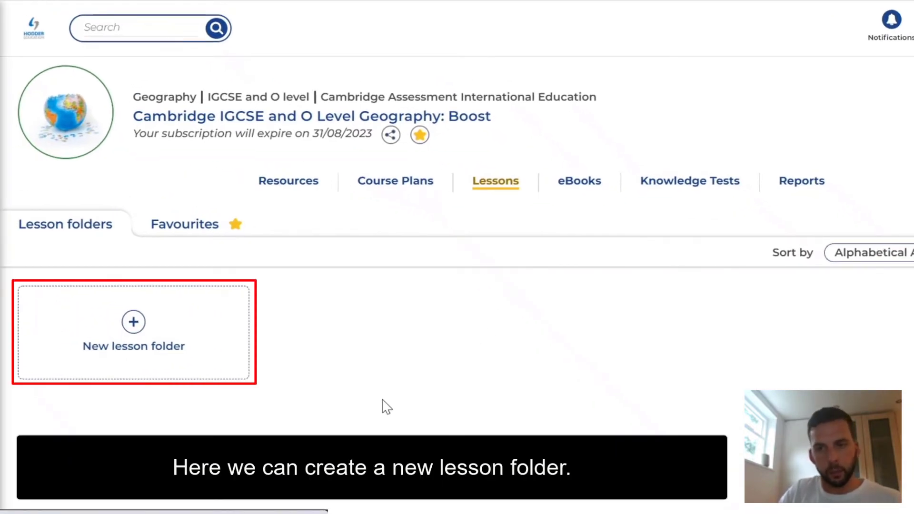
click(134, 322)
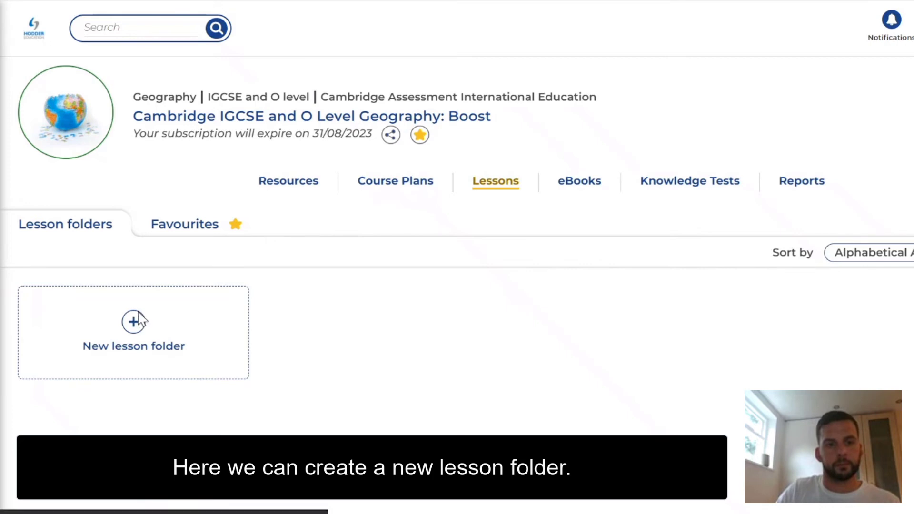
click(319, 177)
text(Geography lessons)
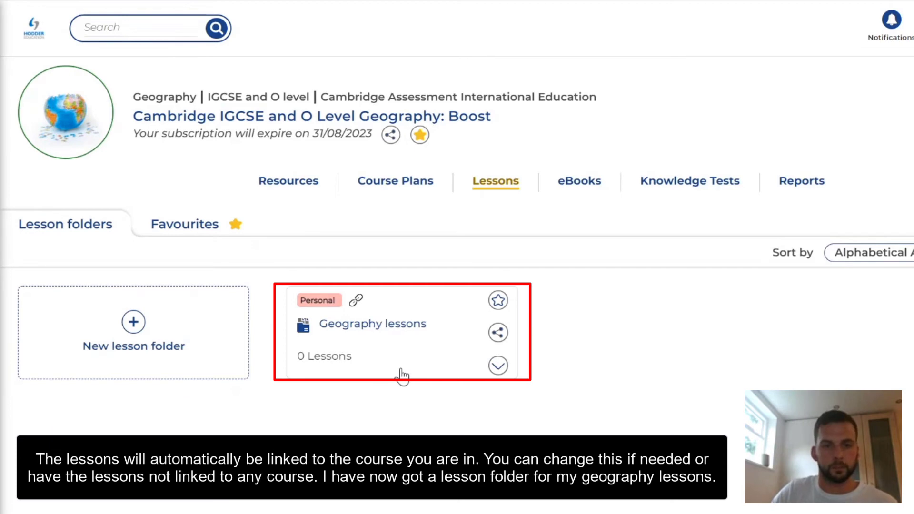
Add a new lesson named "Lesson 1" inside the Geography lessons folder.
click(404, 341)
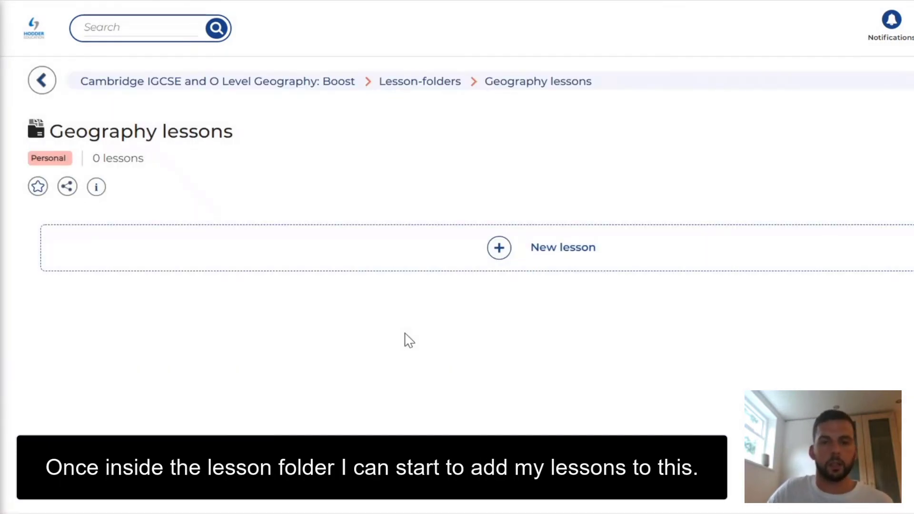
click(499, 246)
text(Lesson 1)
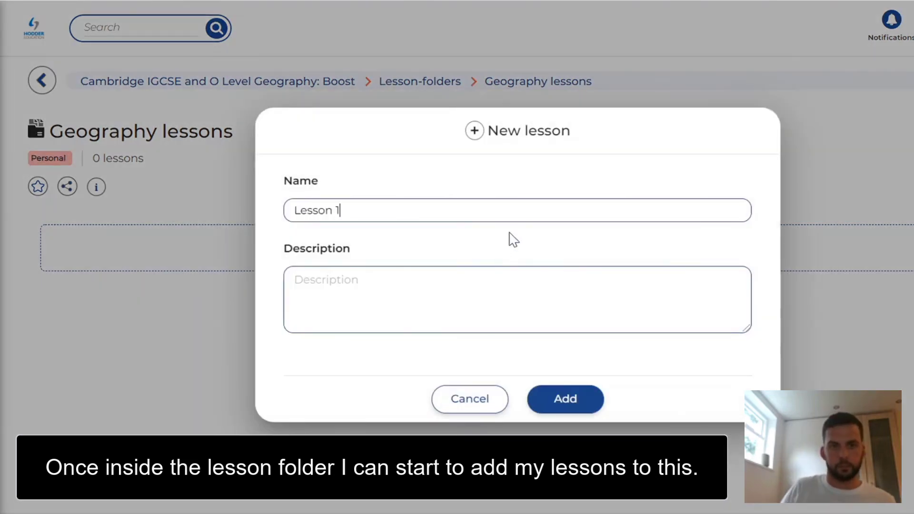
click(578, 407)
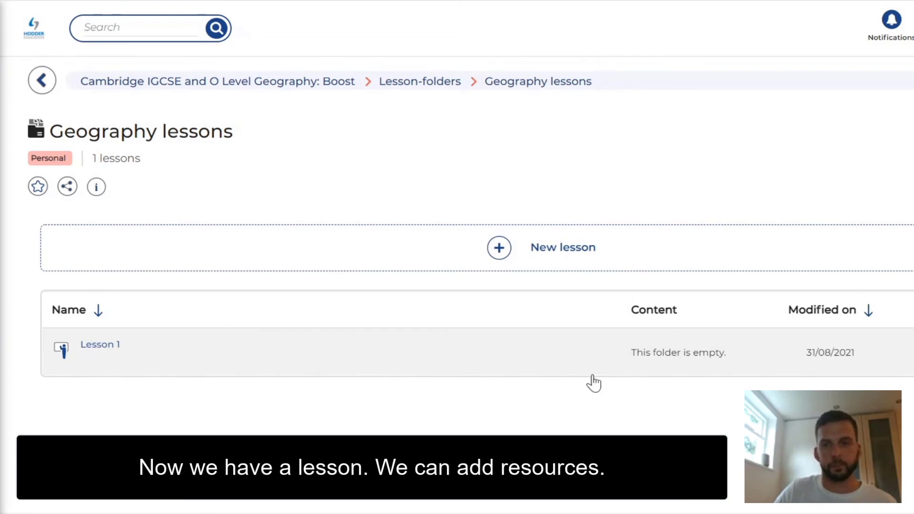
Add the resources 7 Key terms, Unit 2 listening worksheet audio and 1 Business activity: Answers to activities to Lesson 1.
click(102, 344)
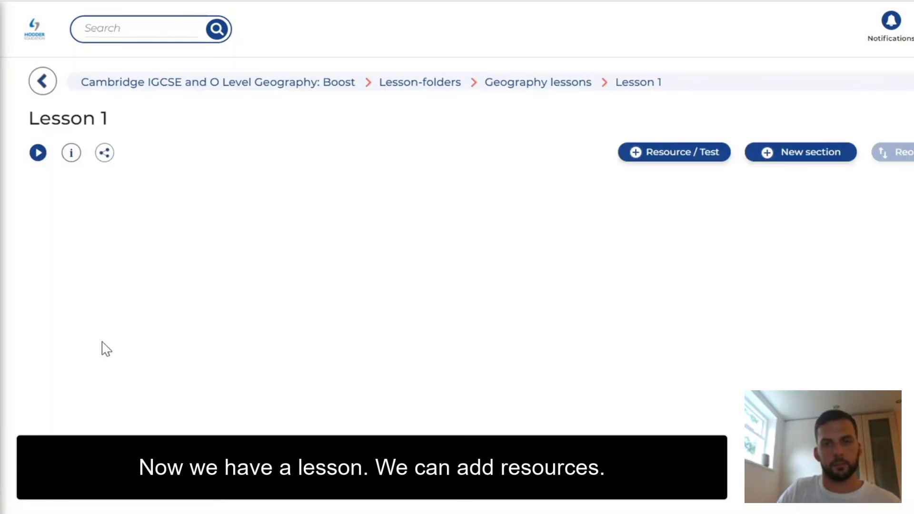
click(663, 160)
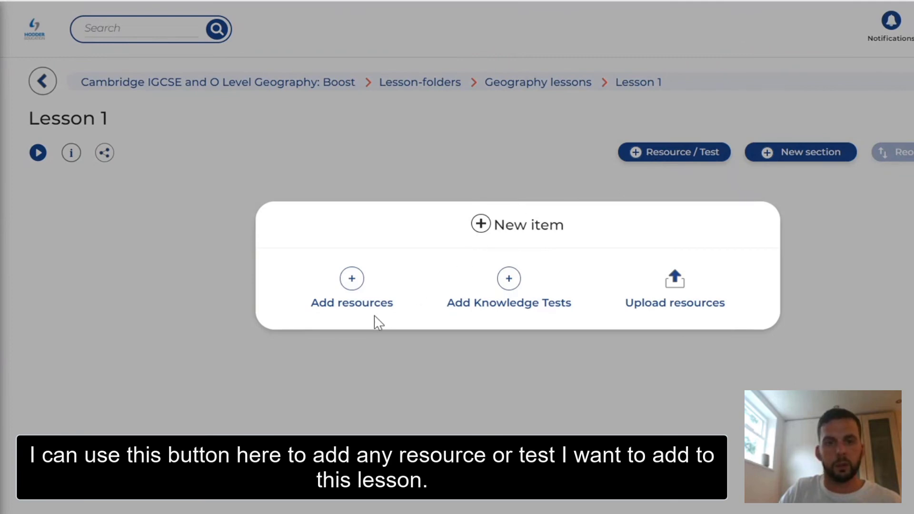
click(351, 285)
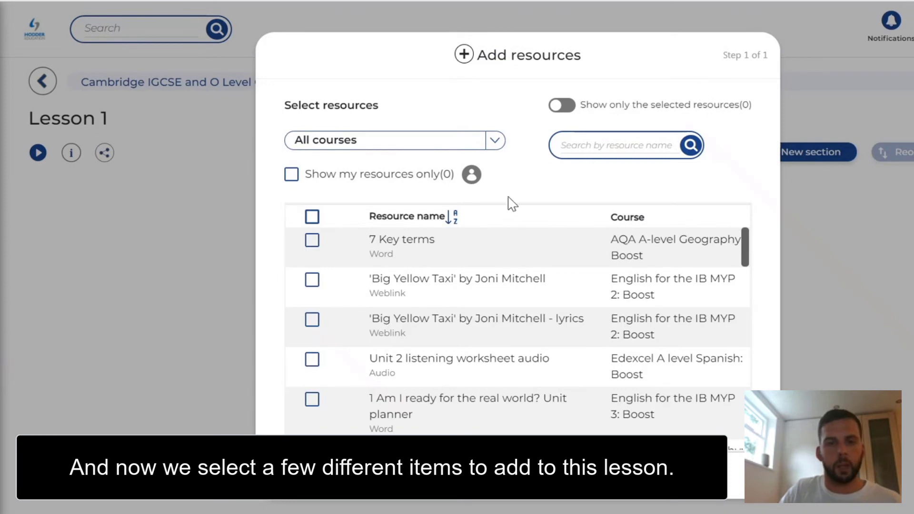
click(312, 241)
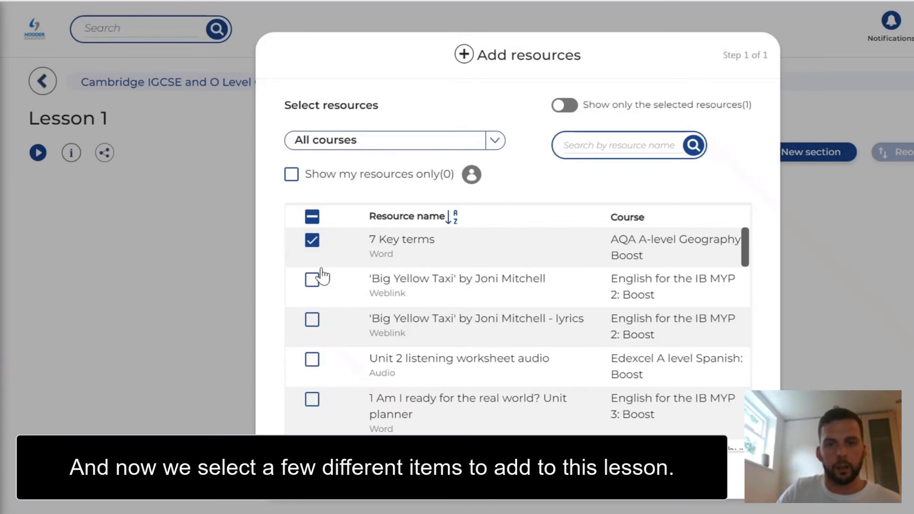
click(312, 360)
scroll(313, 365, down, 5)
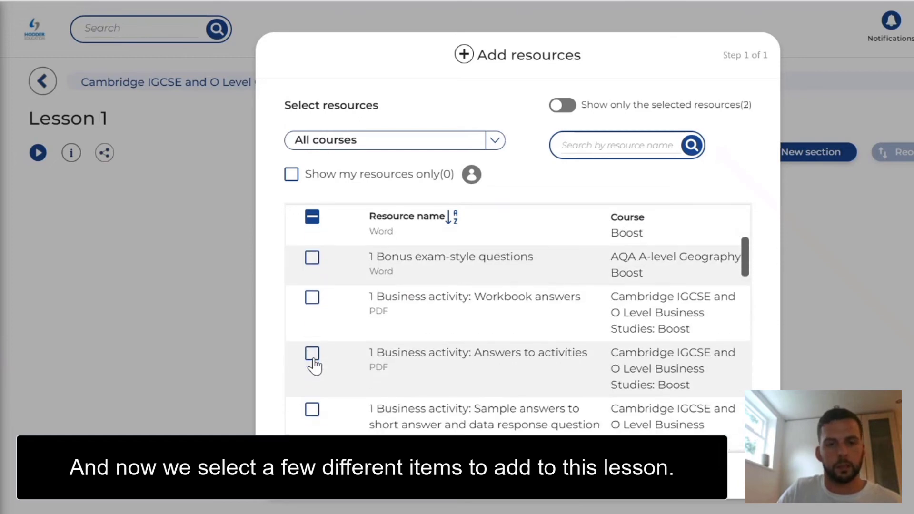
click(314, 361)
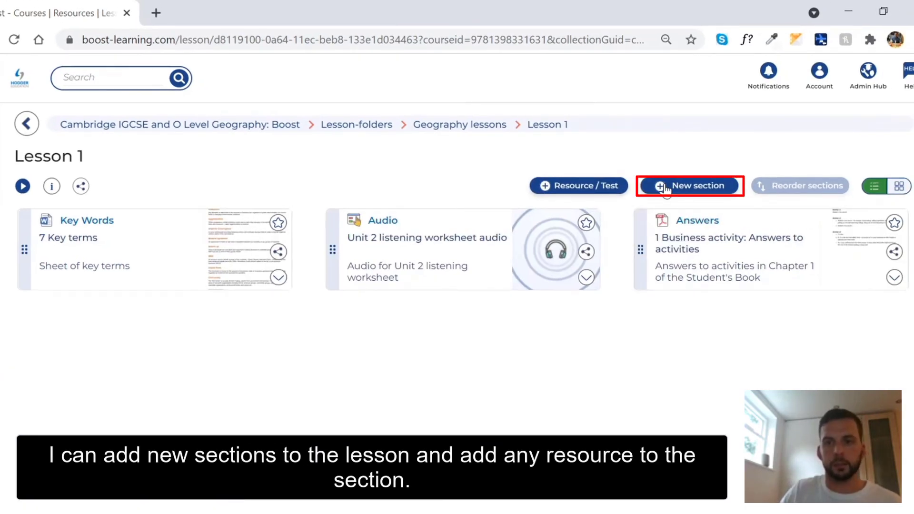
Add a section named "Starter" to the lesson and move 7 Key terms and Unit 2 listening worksheet audio into it.
click(667, 186)
click(527, 238)
text(Starter)
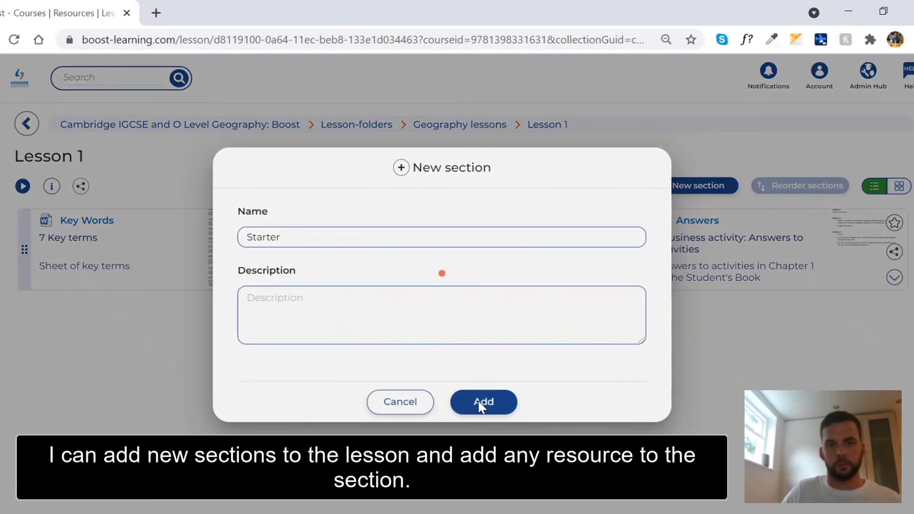
click(481, 404)
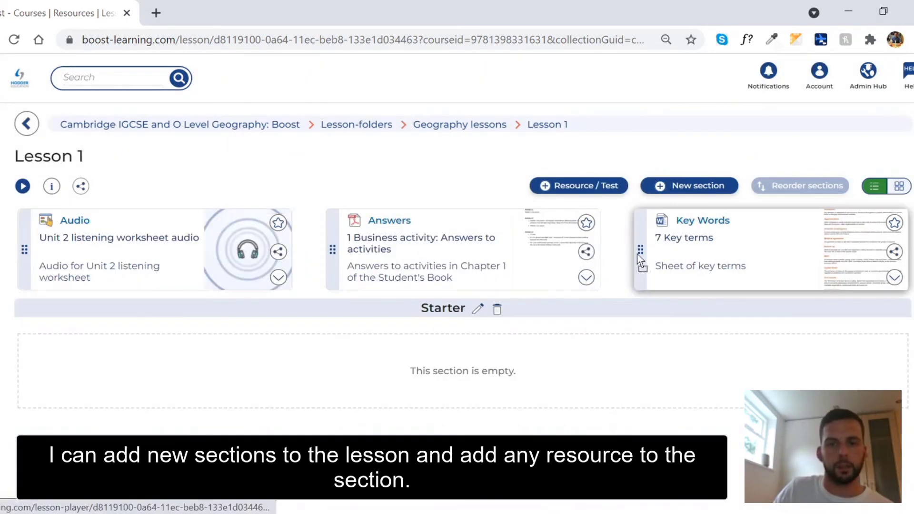
drag(638, 254, 272, 373)
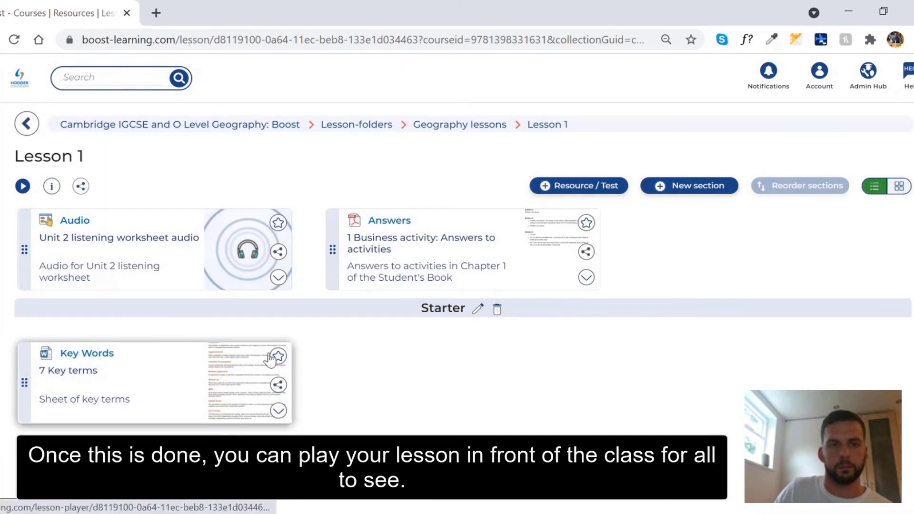
drag(267, 248, 364, 376)
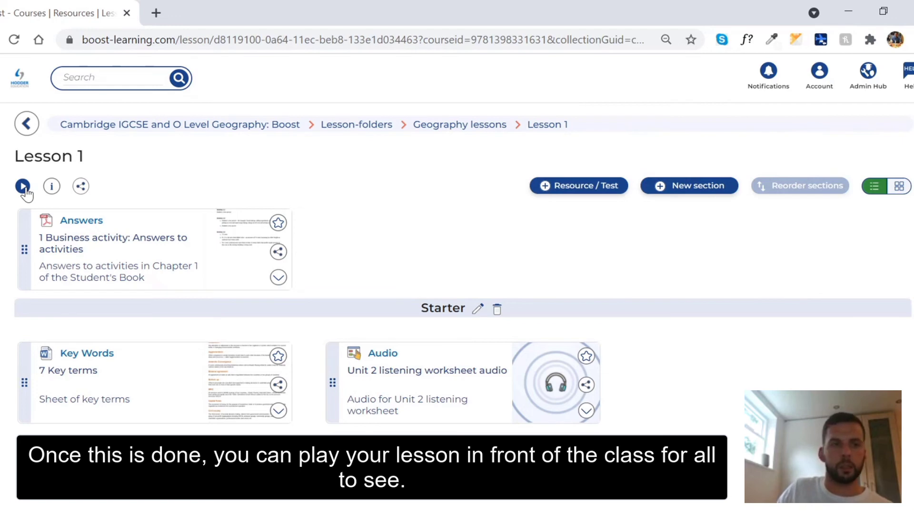
Play Lesson 1 up to its Business activity answers, and open the lesson planner for all courses from the dashboard.
click(23, 186)
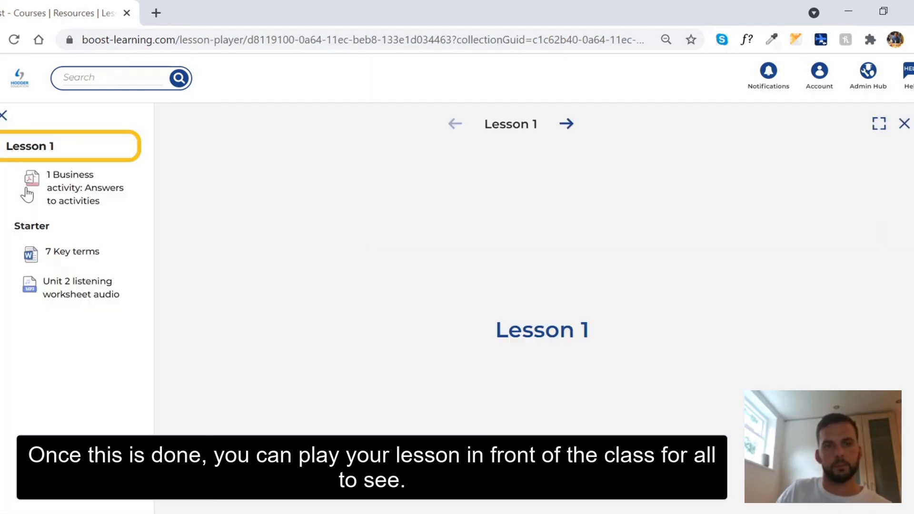
click(27, 193)
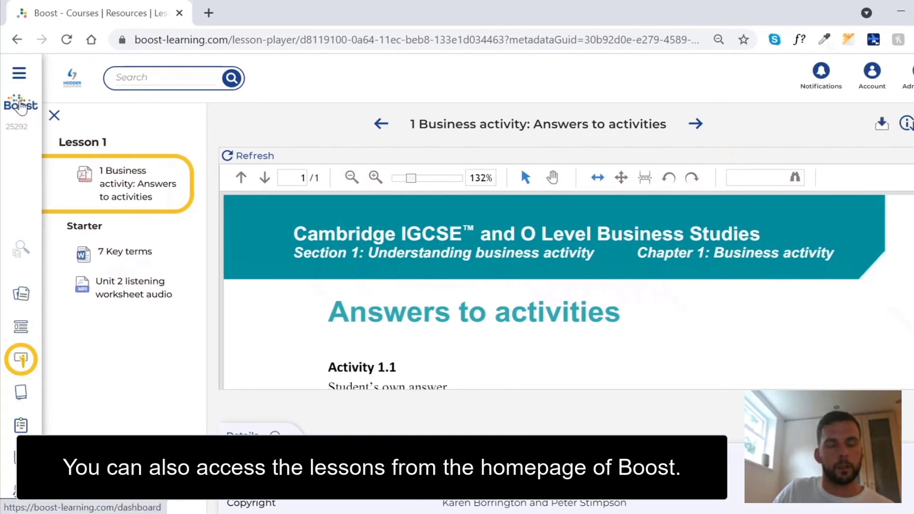
click(33, 109)
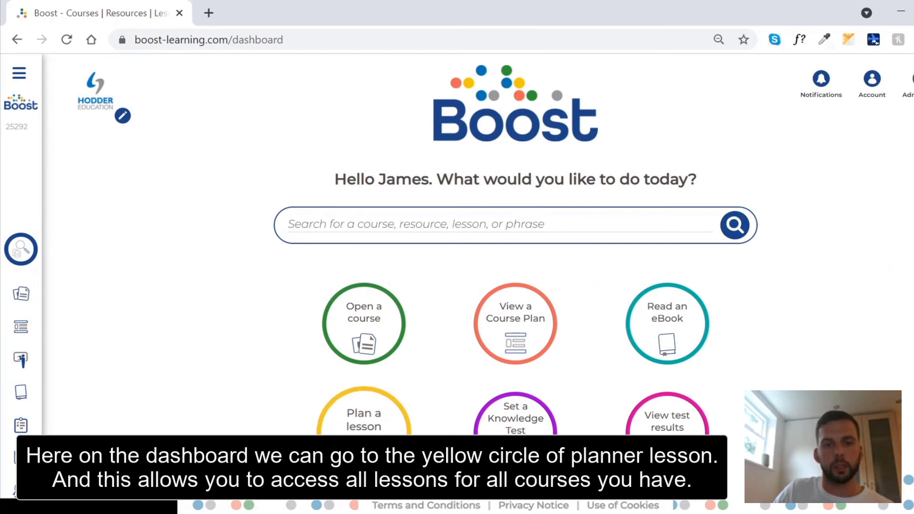
click(344, 419)
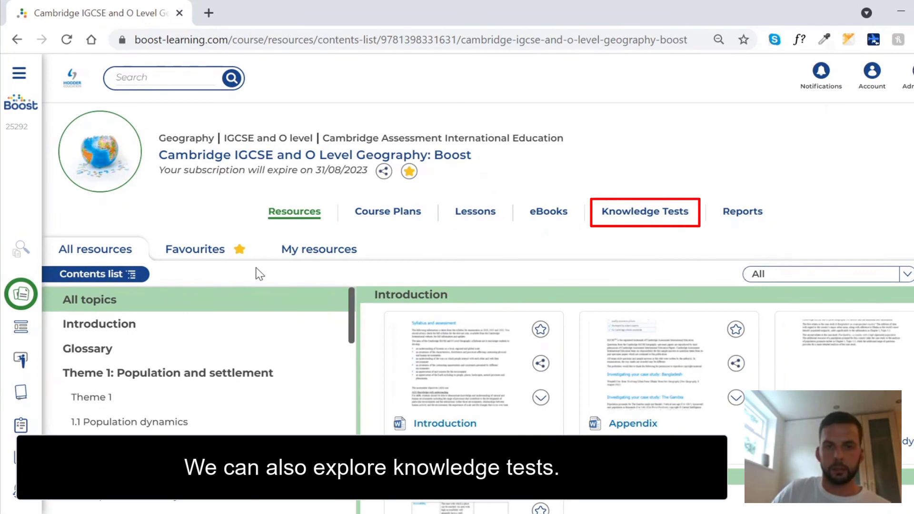
Show the geography course's 1.2 Migration knowledge test and examine its sharing and add-to-lesson options without applying them.
click(663, 222)
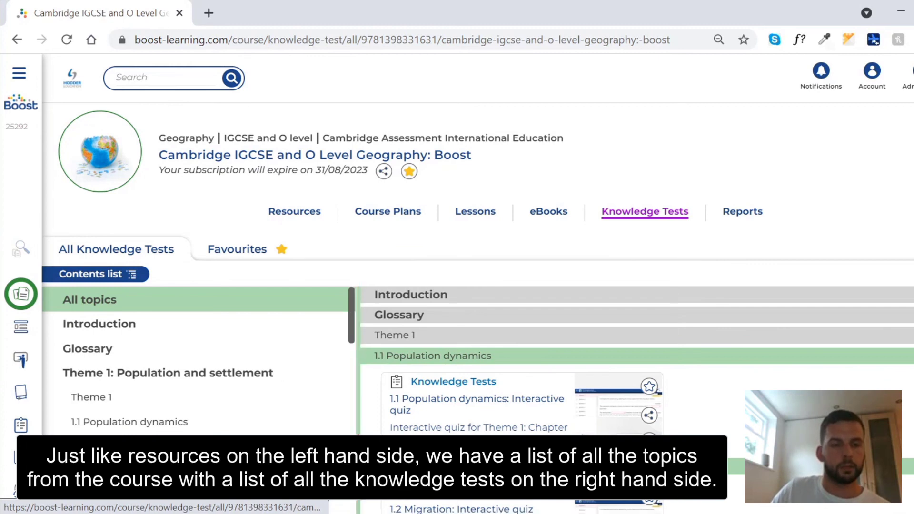
click(99, 446)
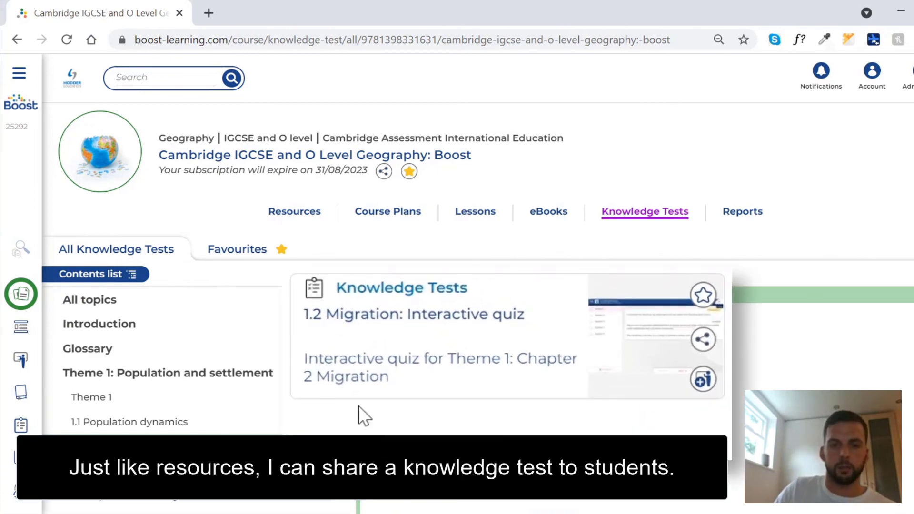
click(714, 341)
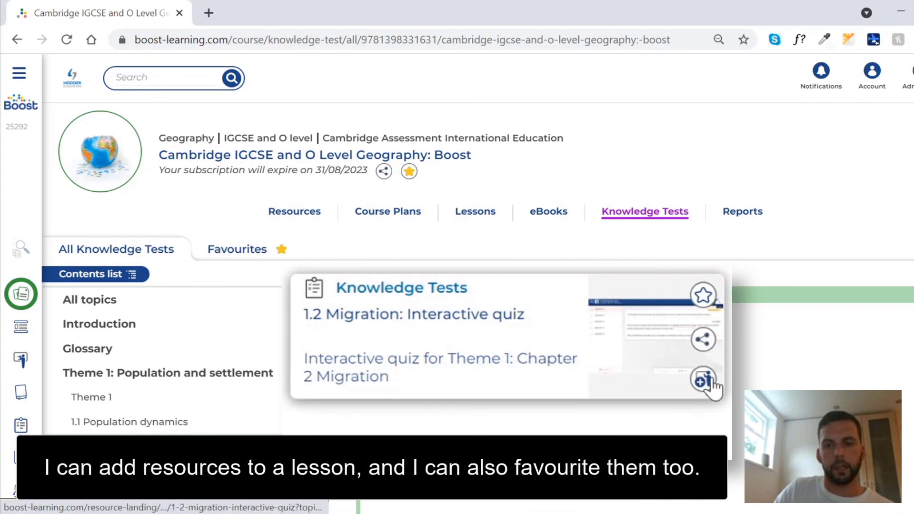
click(710, 381)
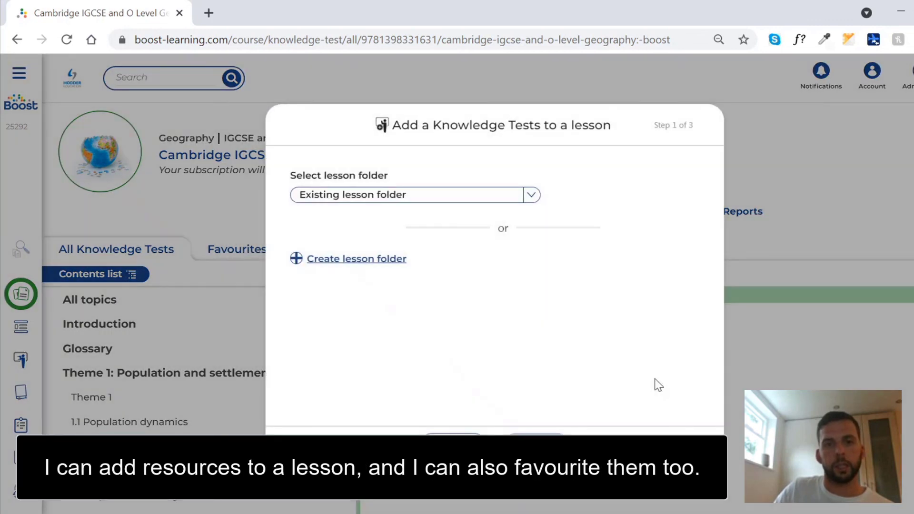
click(453, 441)
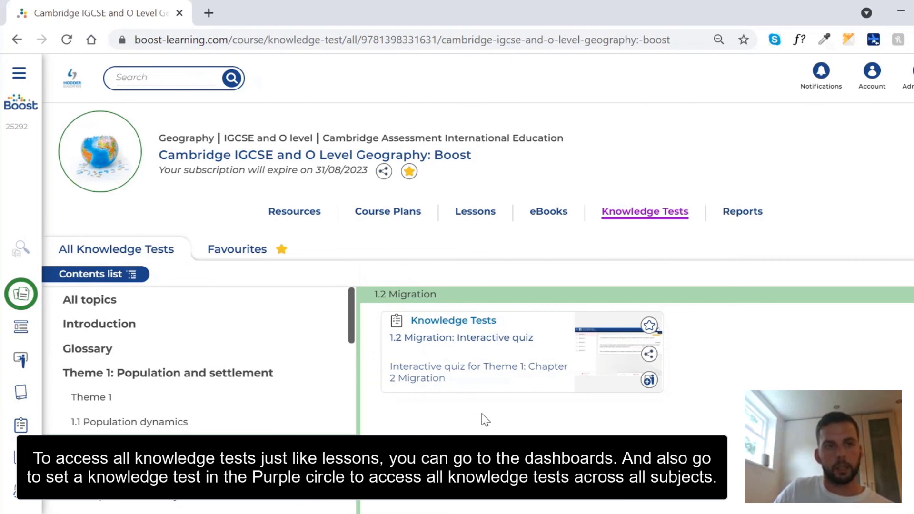
Open the knowledge tests for all subjects from the dashboard and look through the listing.
click(32, 102)
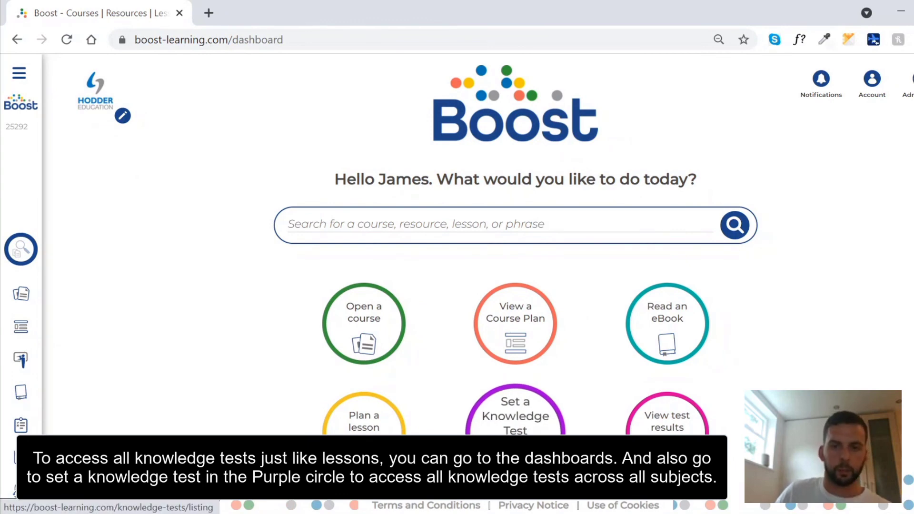
click(515, 414)
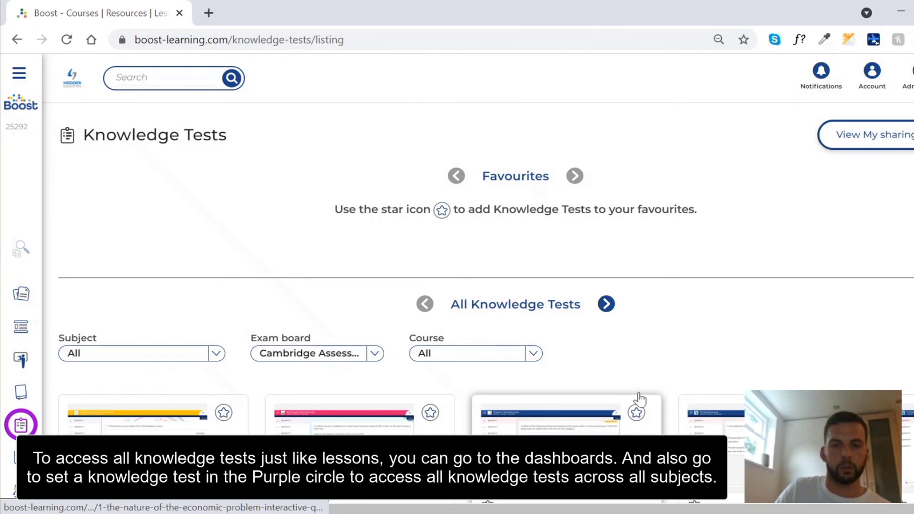
scroll(639, 402, down, 2)
scroll(696, 359, up, 2)
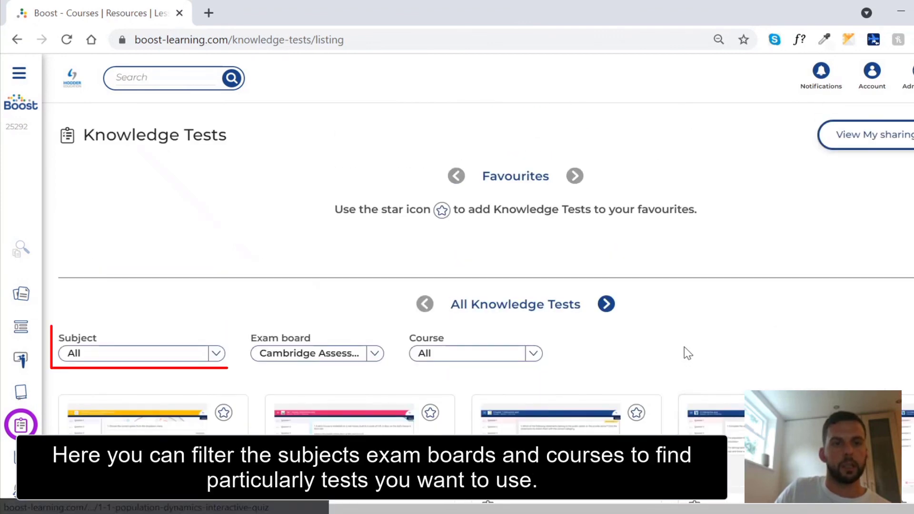